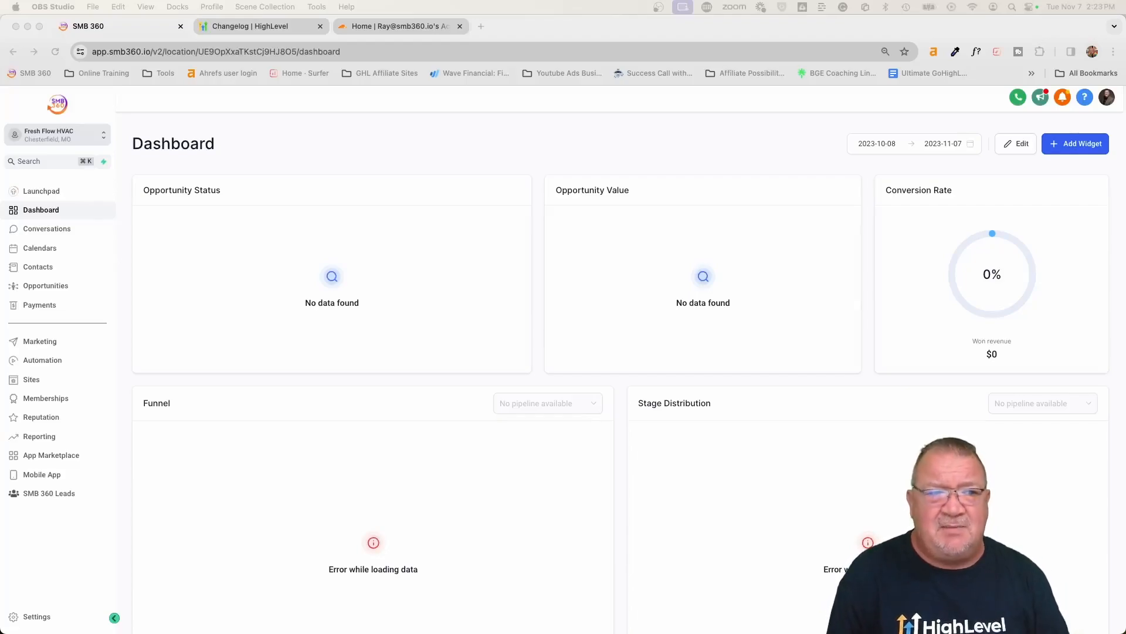
Open the domain settings of the Fresh Flow HVAC account.
{"action": "left_click", "coordinate": [246, 164]}
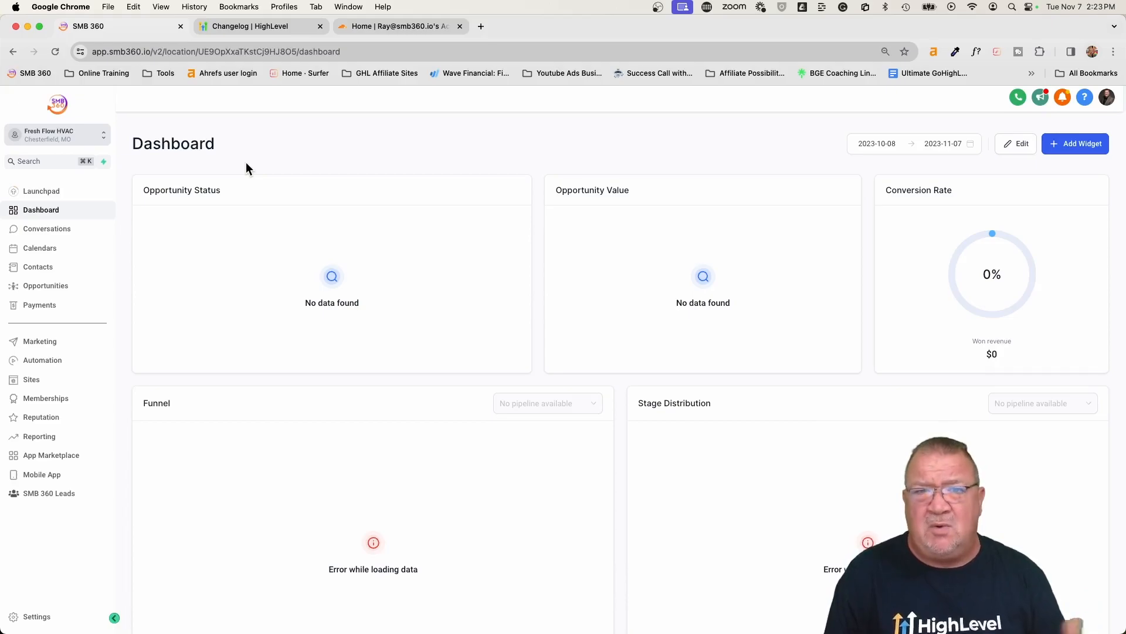
{"action": "left_click", "coordinate": [36, 617]}
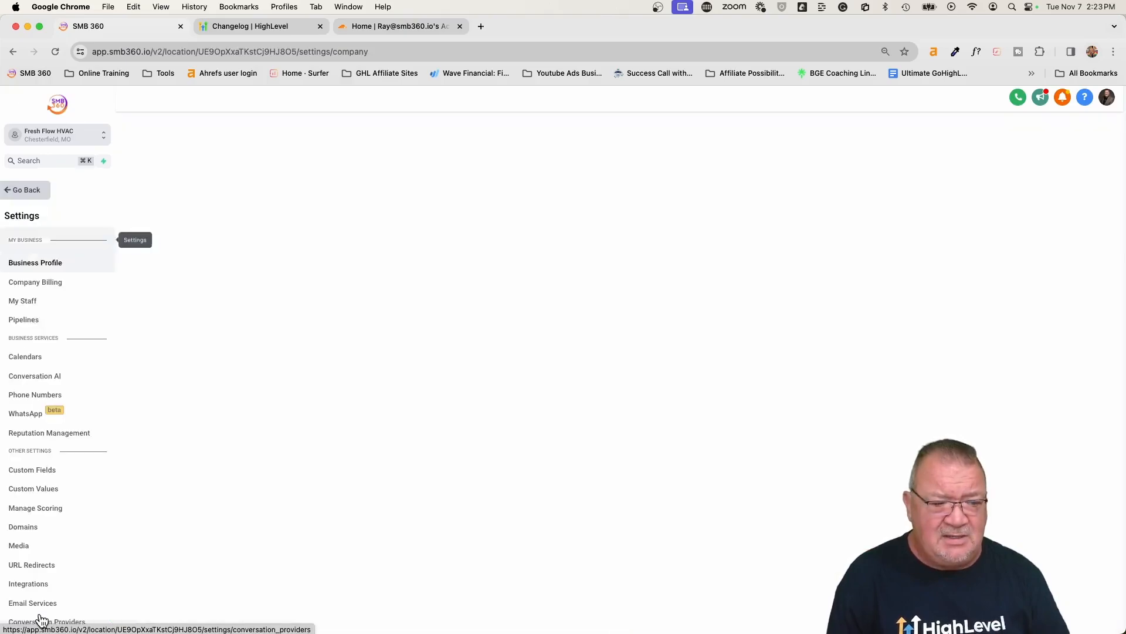
{"action": "left_click", "coordinate": [40, 521]}
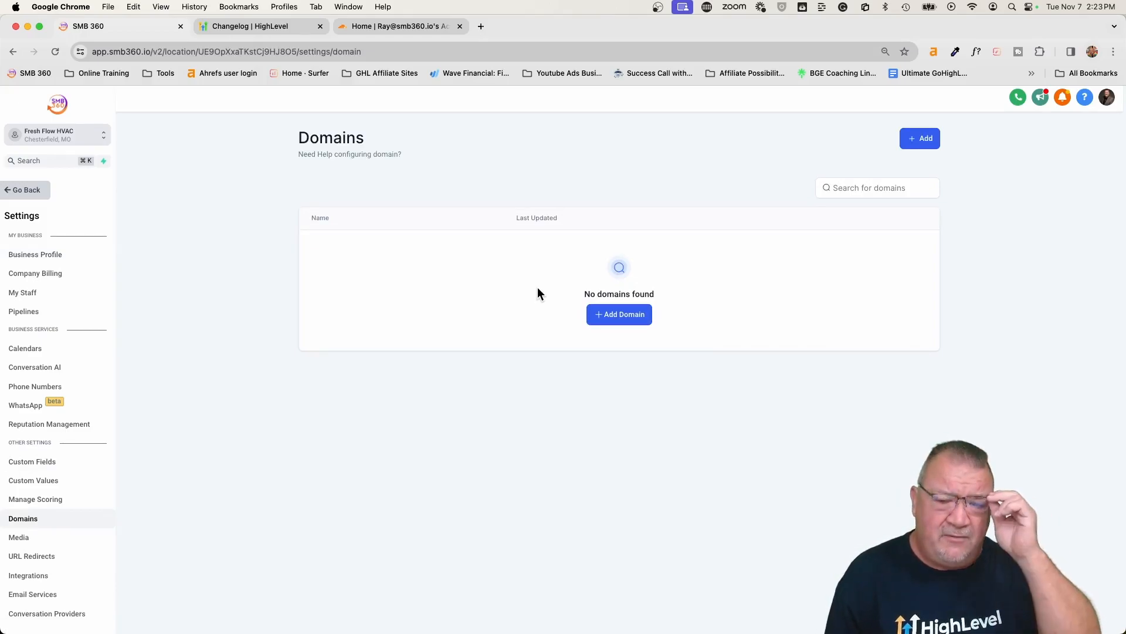
Review the Domain Connect changelog entry for its supported domain providers, and return to the domain settings.
{"action": "left_click", "coordinate": [231, 25]}
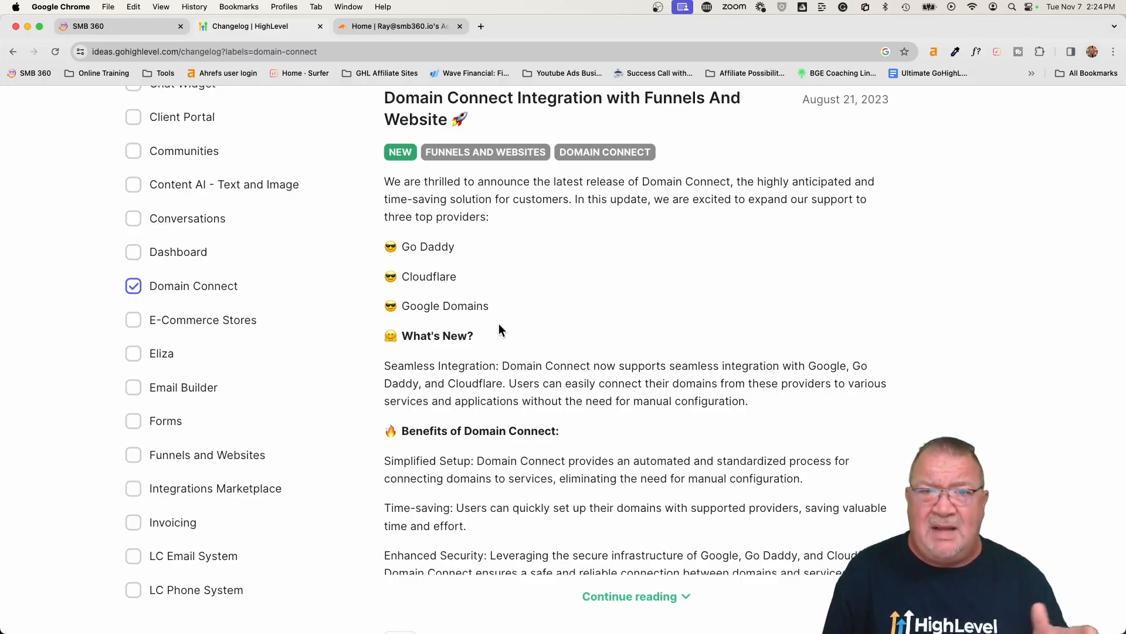
{"action": "left_click", "coordinate": [122, 26]}
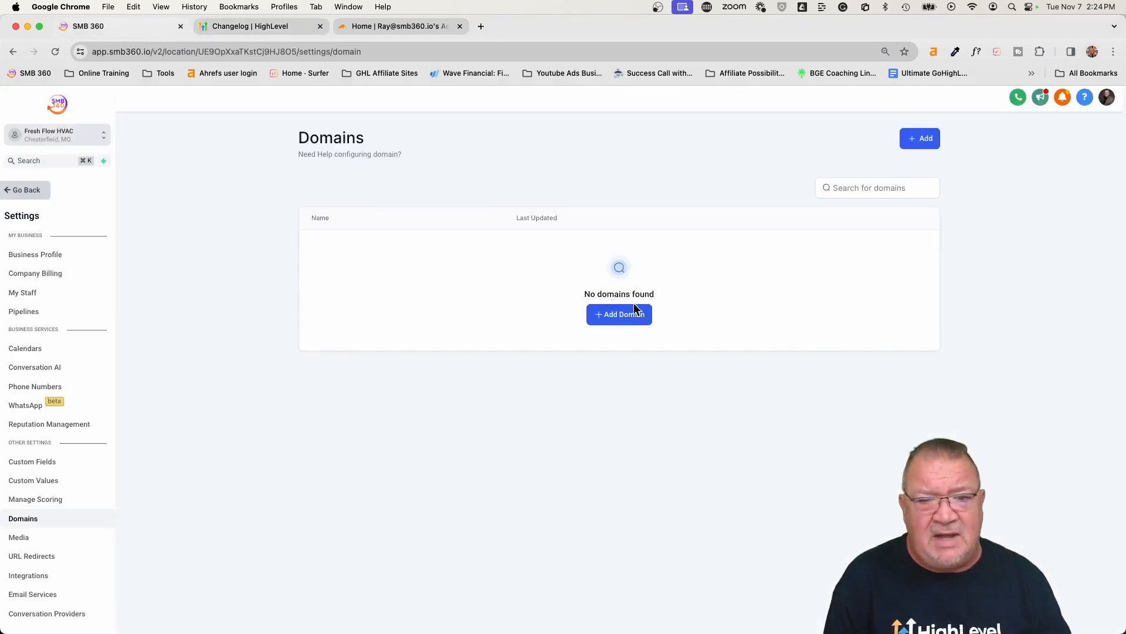
Start adding a domain to the account and enter freshflowhvac.com as the domain URL.
{"action": "left_click", "coordinate": [622, 317]}
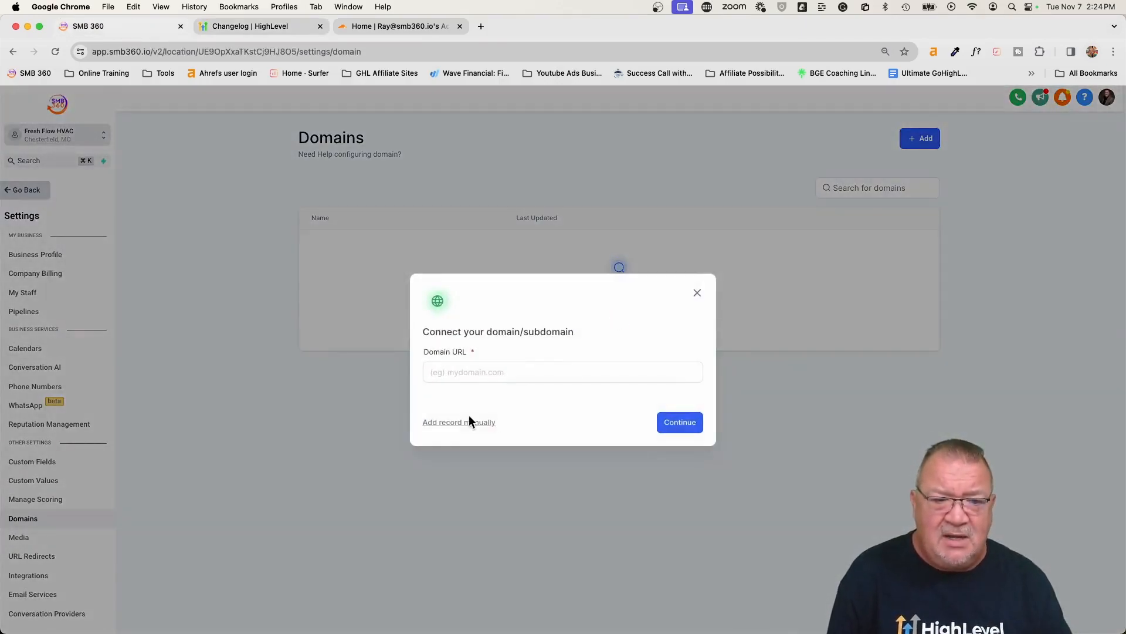
{"action": "key", "text": "super+plus"}
{"action": "key", "text": "super+plus"}
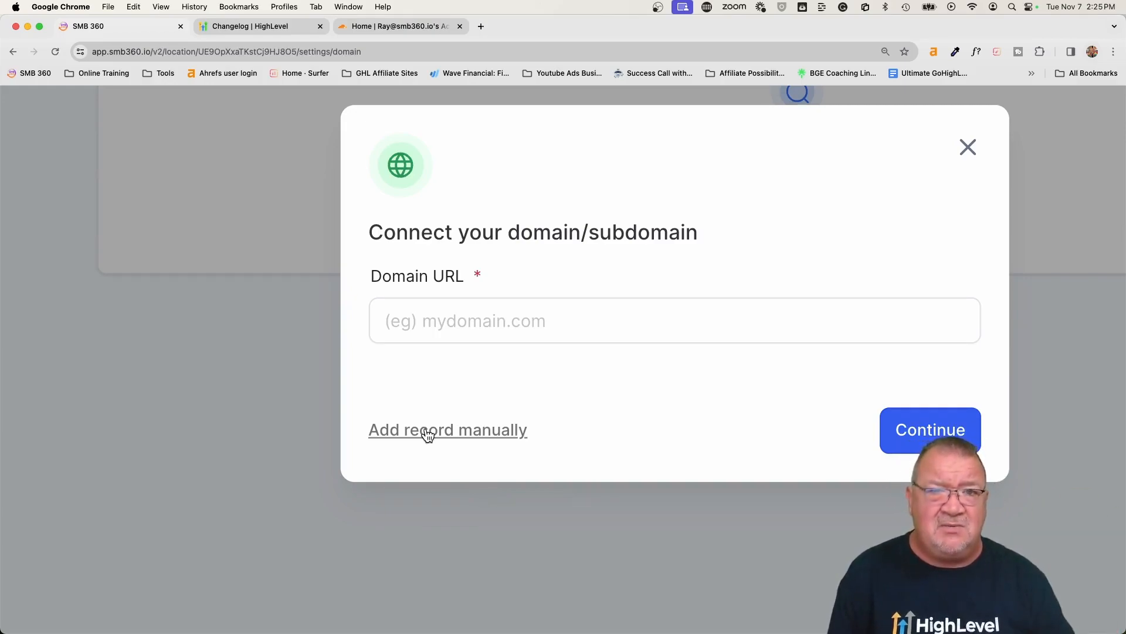
{"action": "left_click", "coordinate": [578, 318]}
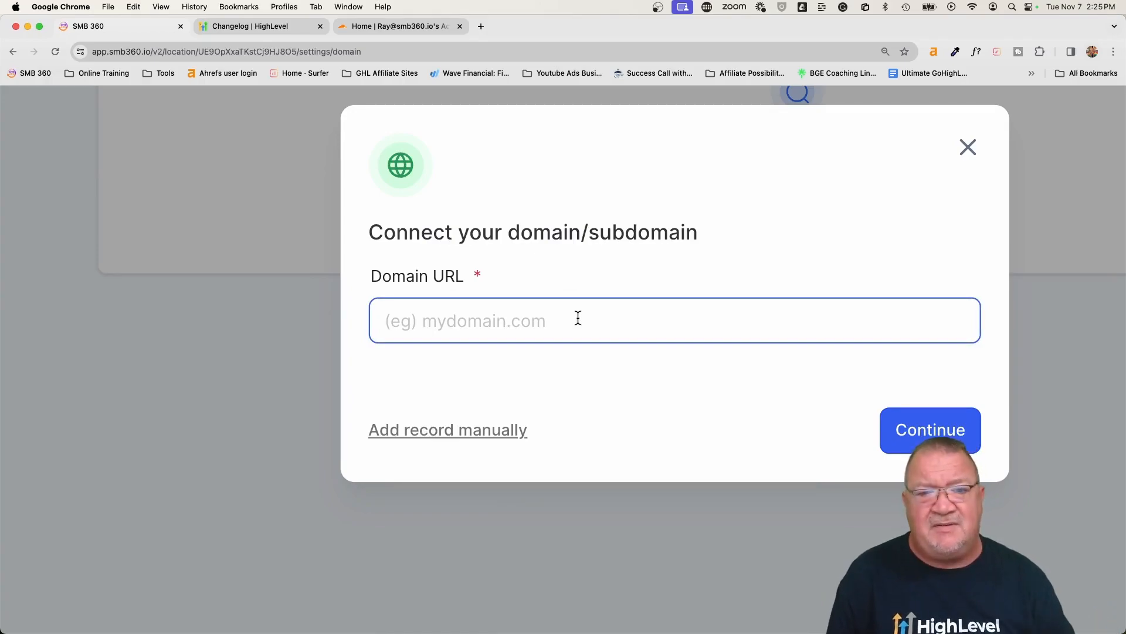
{"action": "key", "text": "super+minus"}
{"action": "key", "text": "super+minus"}
{"action": "key", "text": "super+minus"}
{"action": "key", "text": "super+minus"}
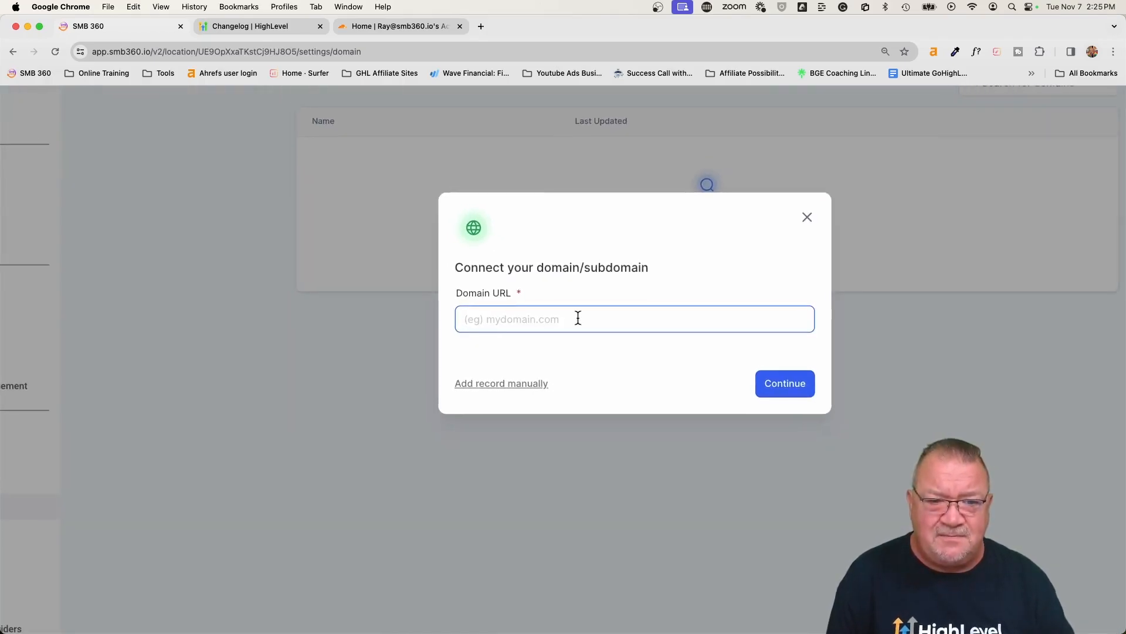
{"action": "type", "text": "freshflo"}
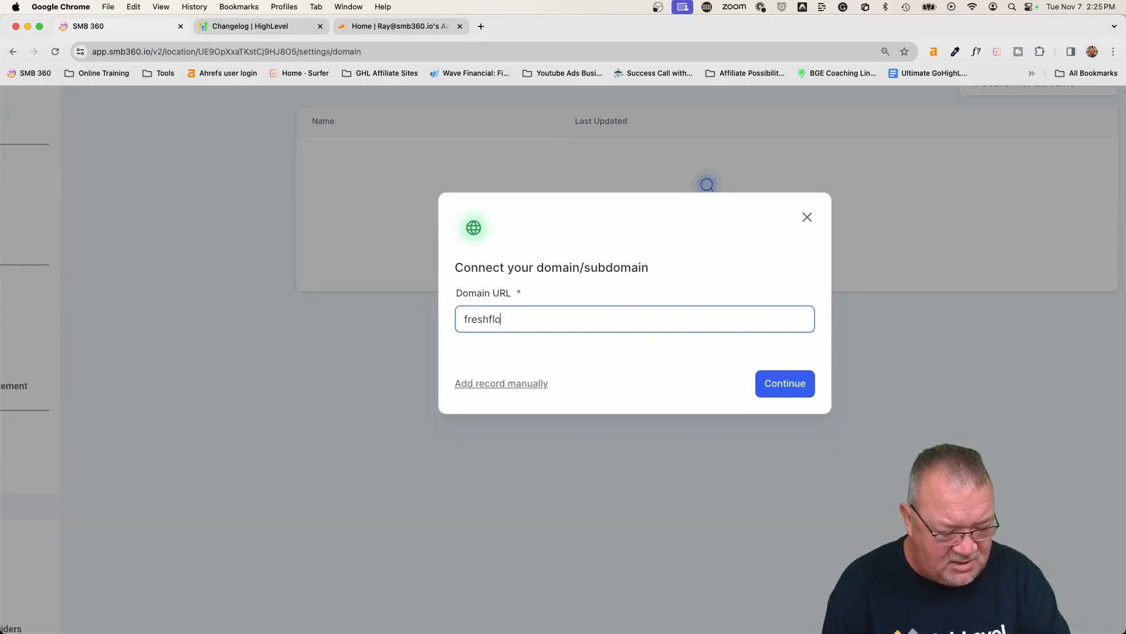
{"action": "type", "text": "whvac."}
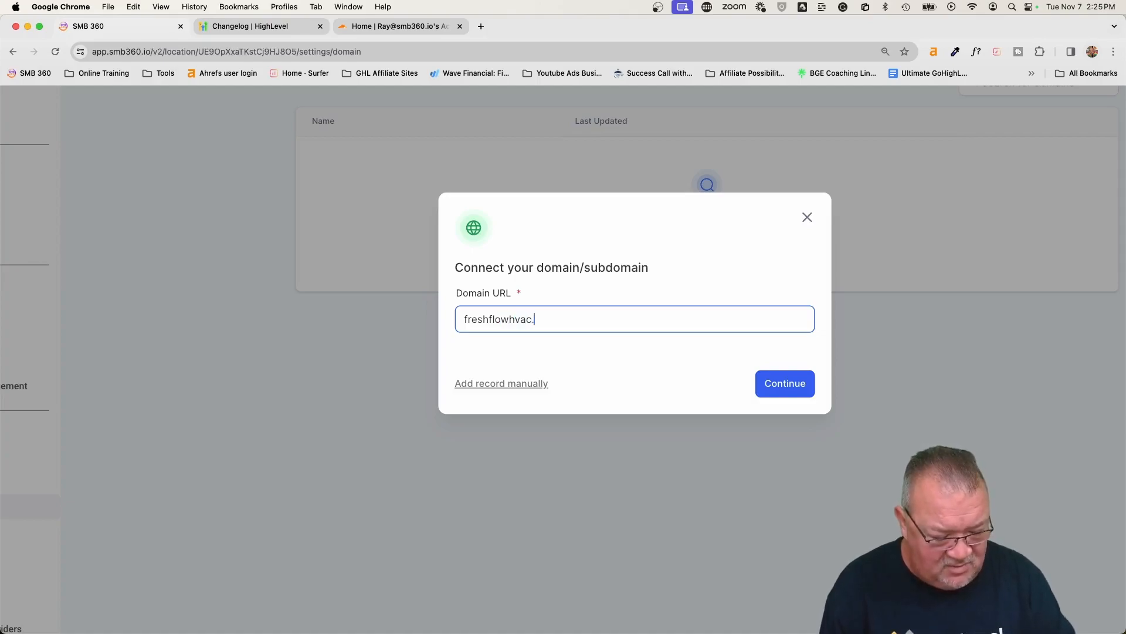
{"action": "type", "text": "com"}
{"action": "left_click", "coordinate": [598, 357]}
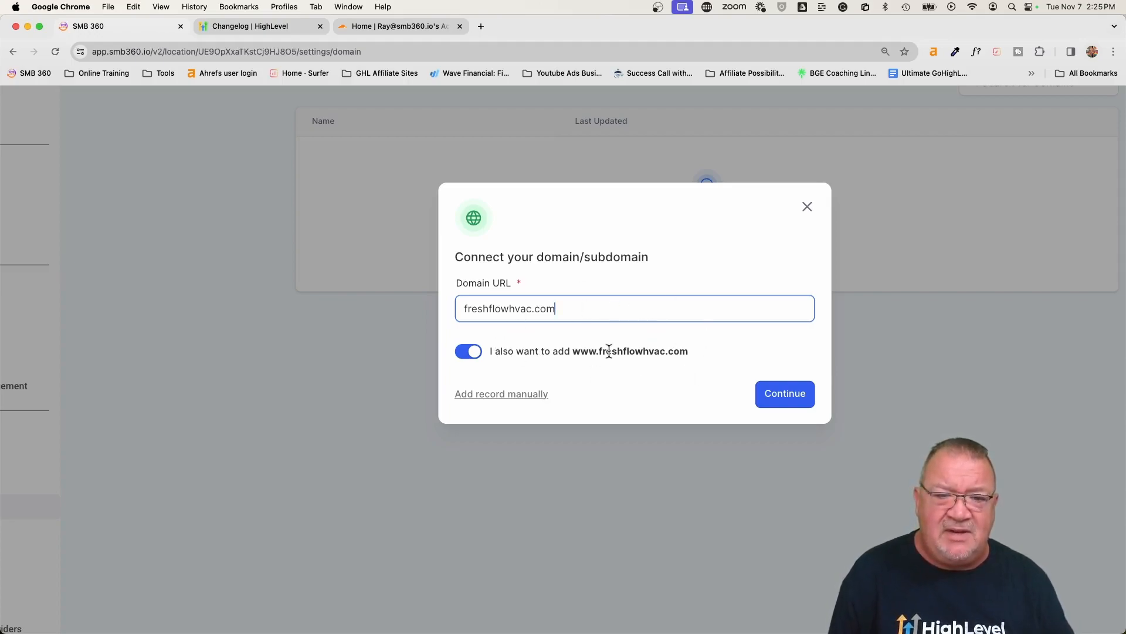
Check the entered domain and its www variant, and submit both for connection.
{"action": "left_click_drag", "start_coordinate": [574, 351], "coordinate": [595, 350]}
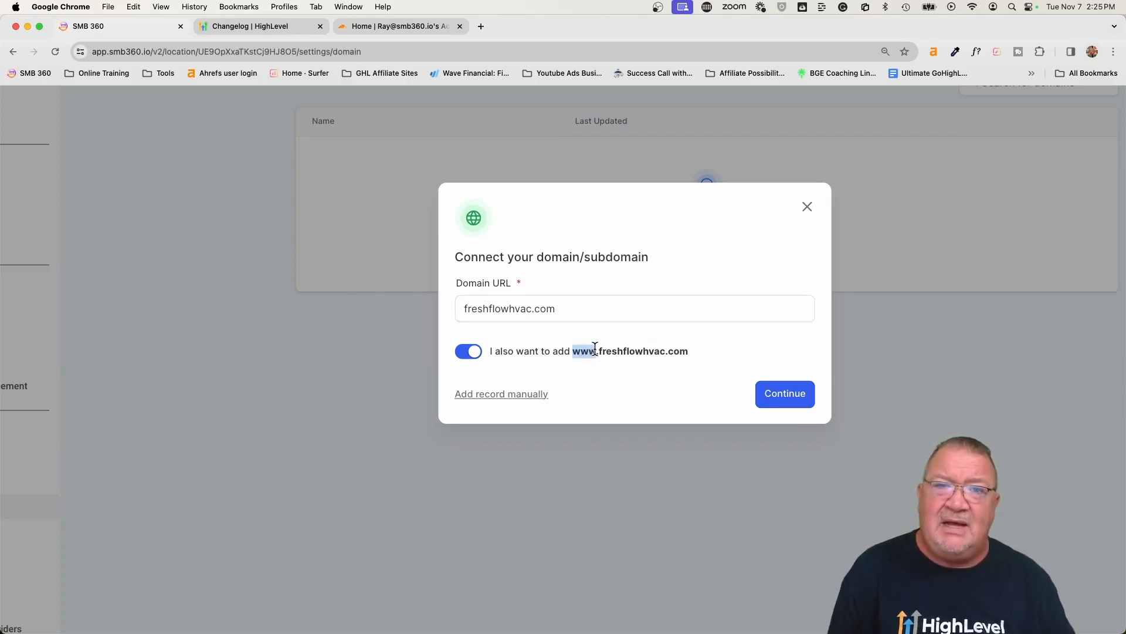
{"action": "key", "text": "super+equal"}
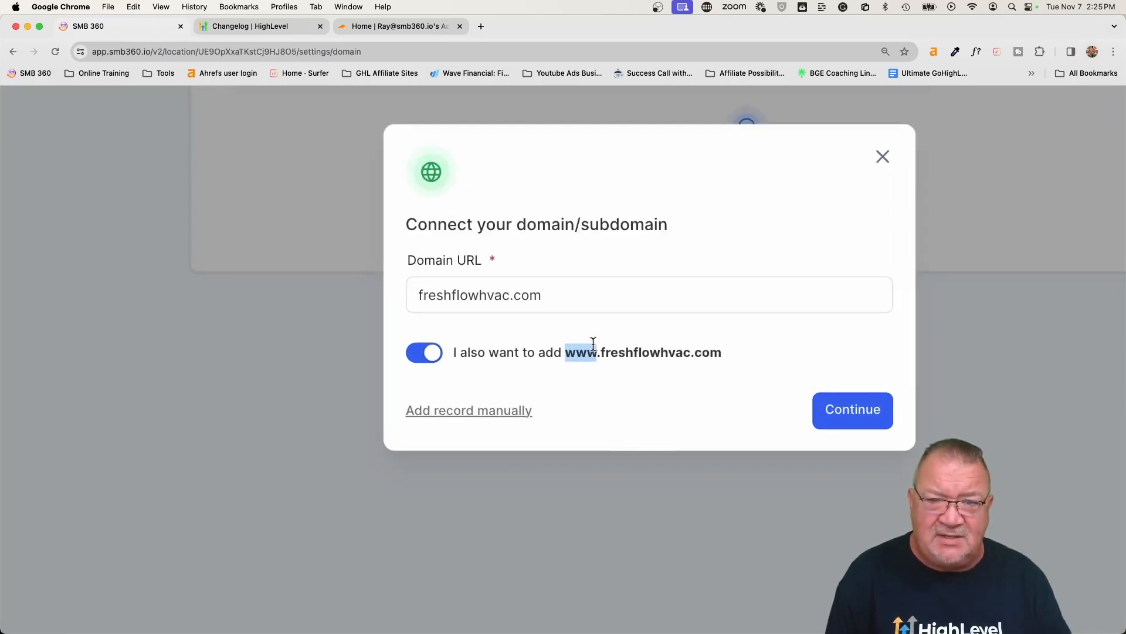
{"action": "left_click", "coordinate": [592, 369]}
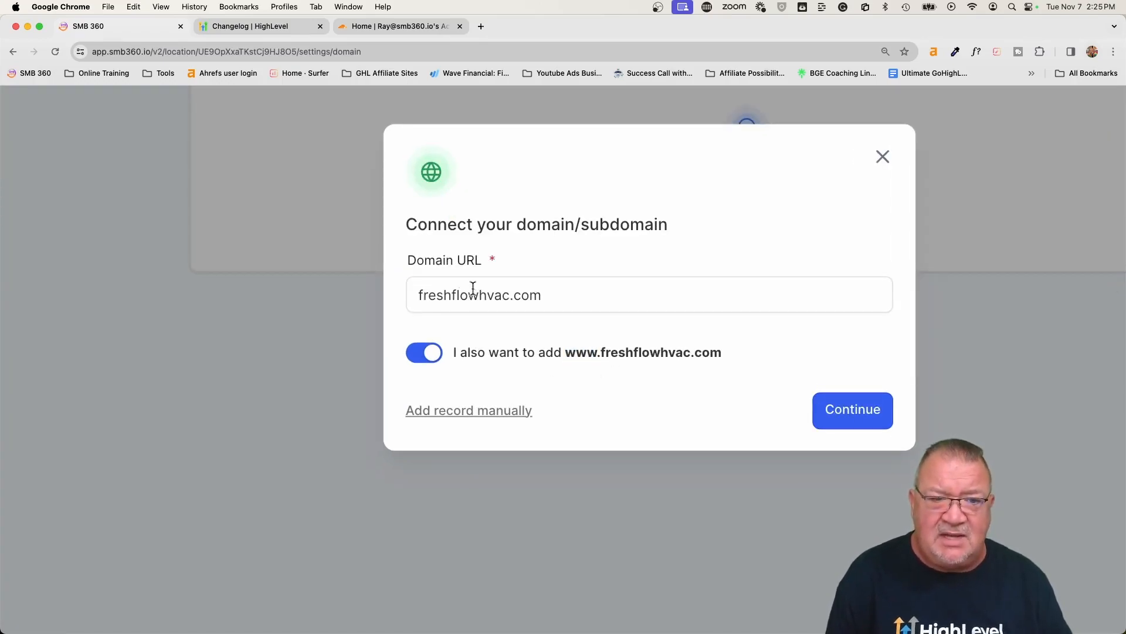
{"action": "left_click", "coordinate": [419, 294]}
{"action": "left_click_drag", "start_coordinate": [419, 294], "coordinate": [567, 303]}
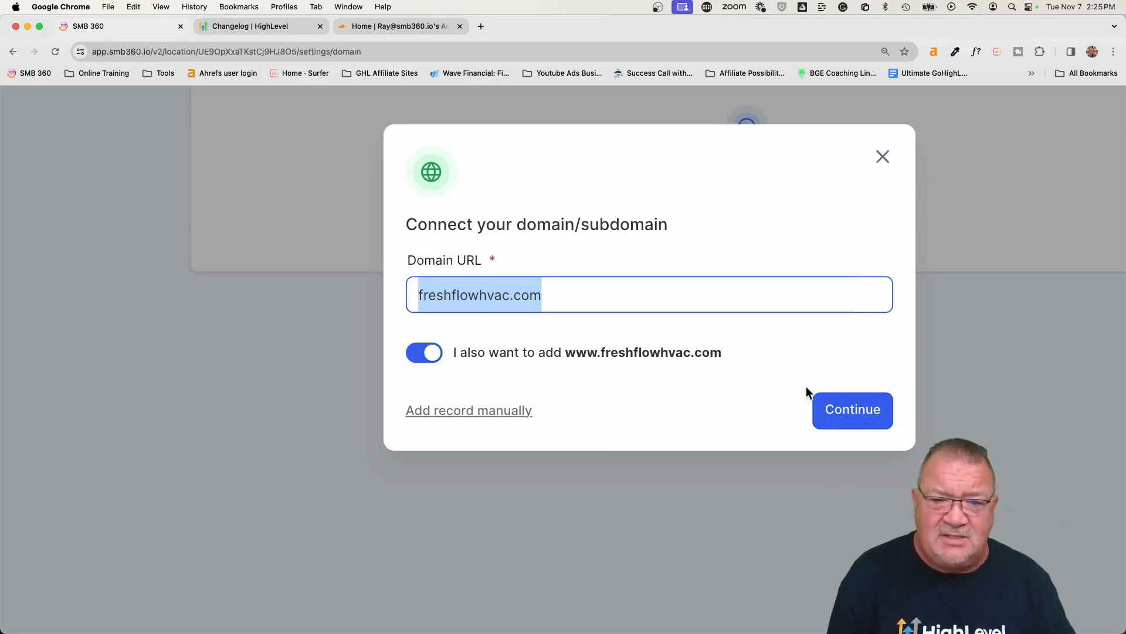
{"action": "left_click", "coordinate": [842, 409]}
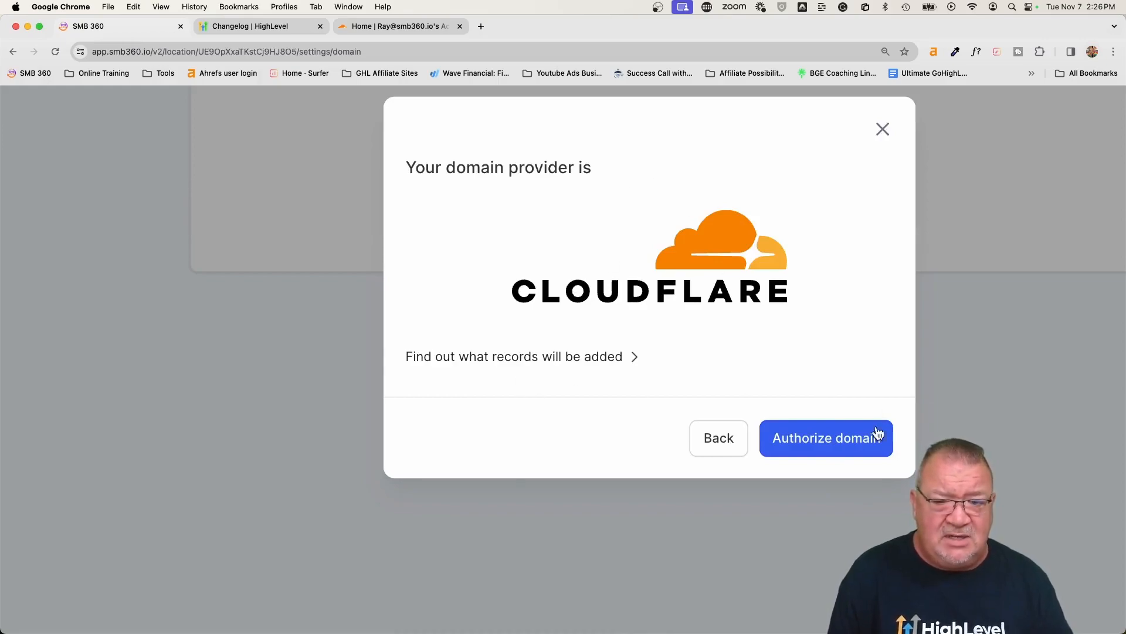
Authorize the domain with Cloudflare, approving LeadConnector's A and www CNAME records for freshflowhvac.com.
{"action": "left_click", "coordinate": [804, 437]}
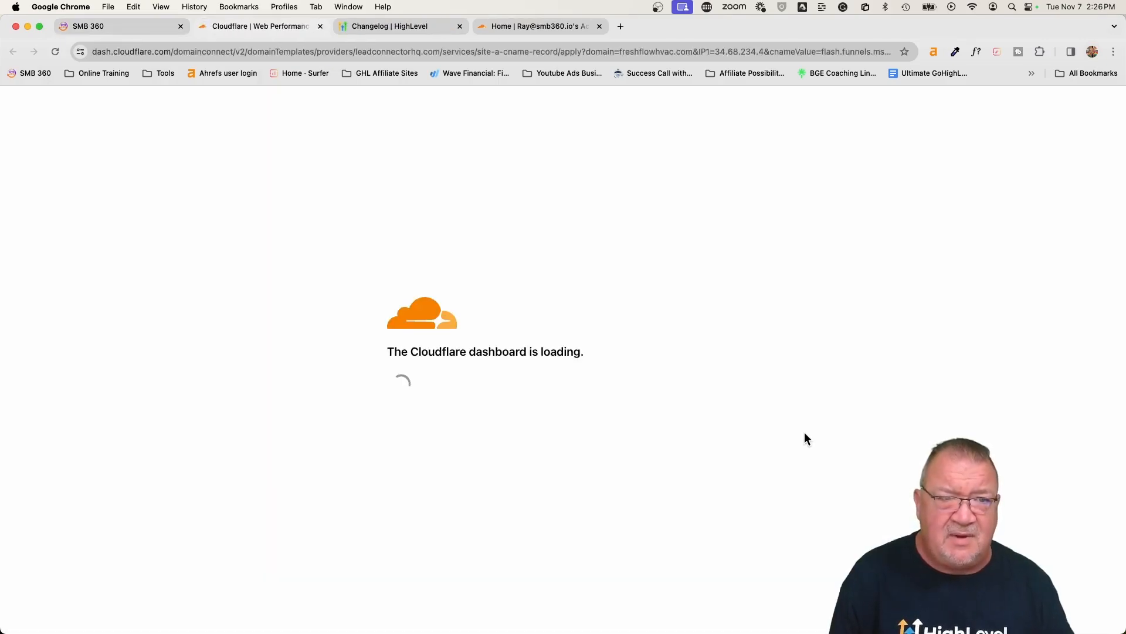
{"action": "left_click", "coordinate": [134, 27]}
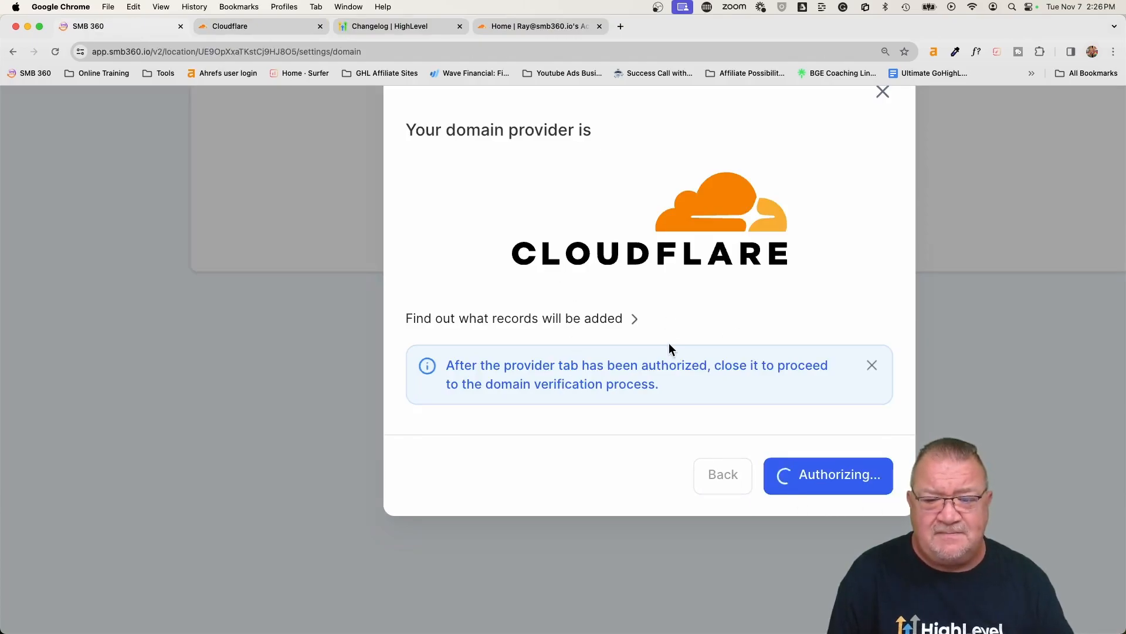
{"action": "key", "text": "ctrl+Tab"}
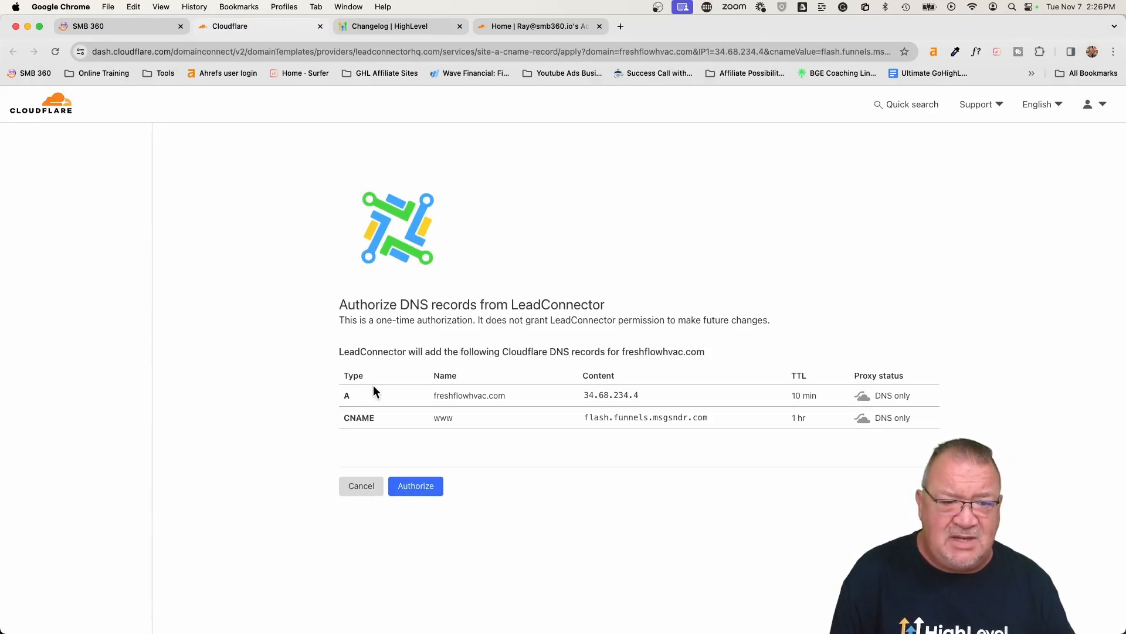
{"action": "left_click", "coordinate": [413, 488]}
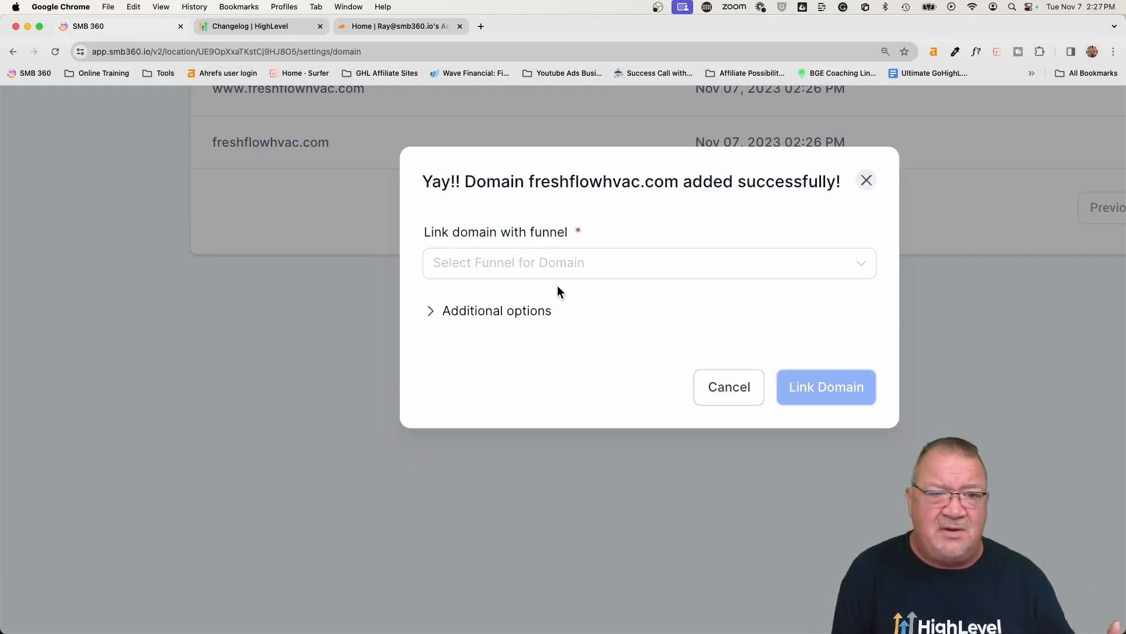
Link the added domain to the HVAC Repair Services funnel with Home as the default funnel step.
{"action": "left_click", "coordinate": [584, 273]}
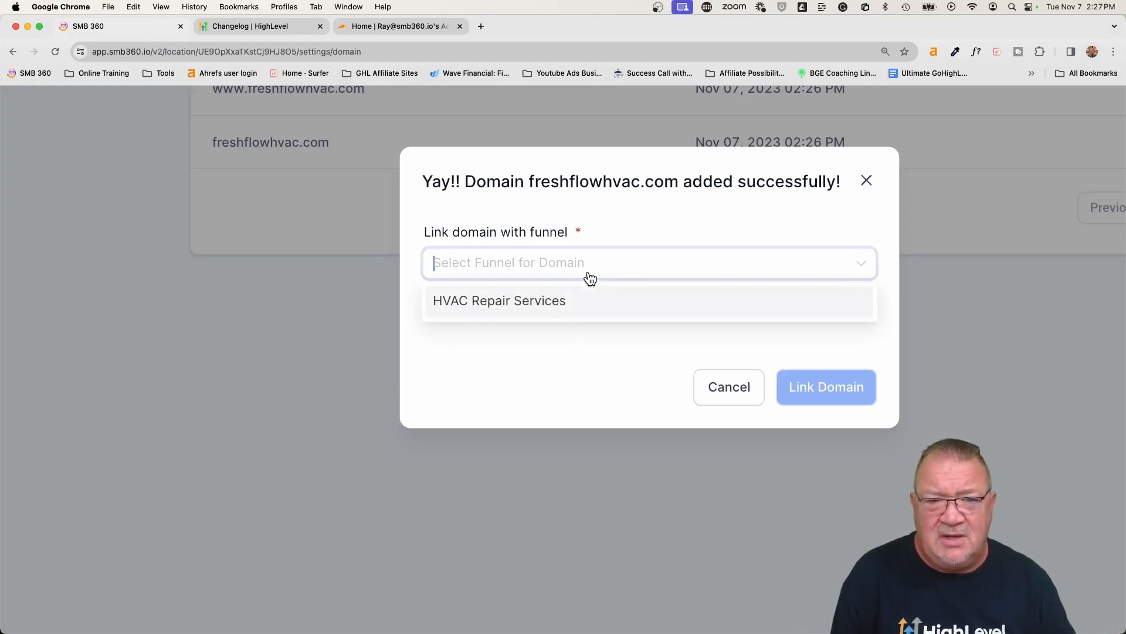
{"action": "left_click", "coordinate": [478, 310]}
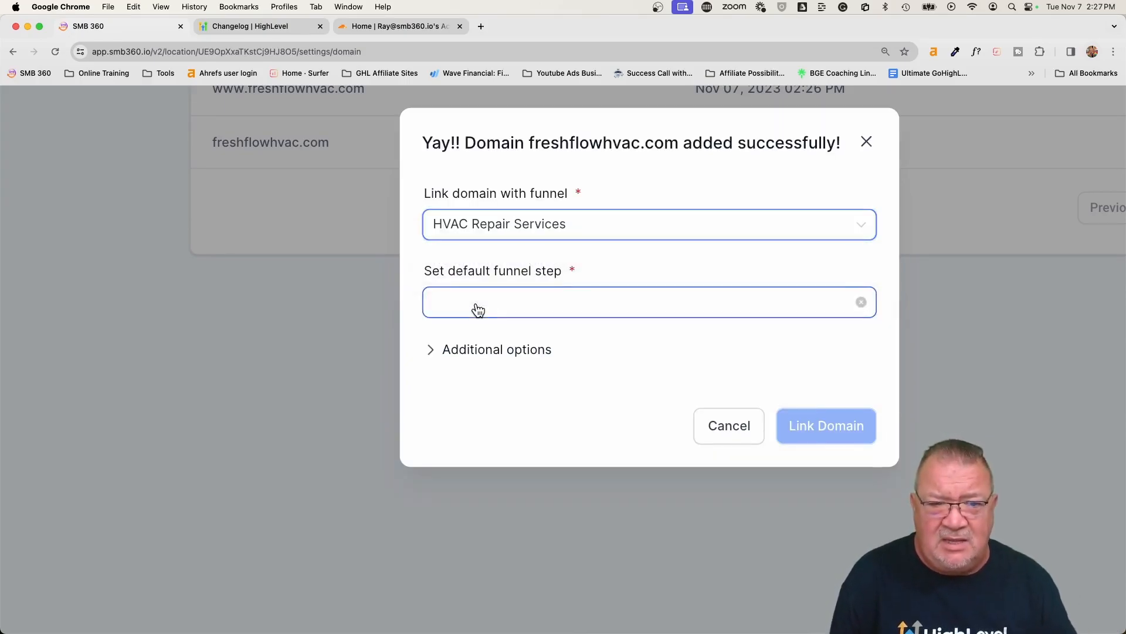
{"action": "left_click", "coordinate": [573, 313]}
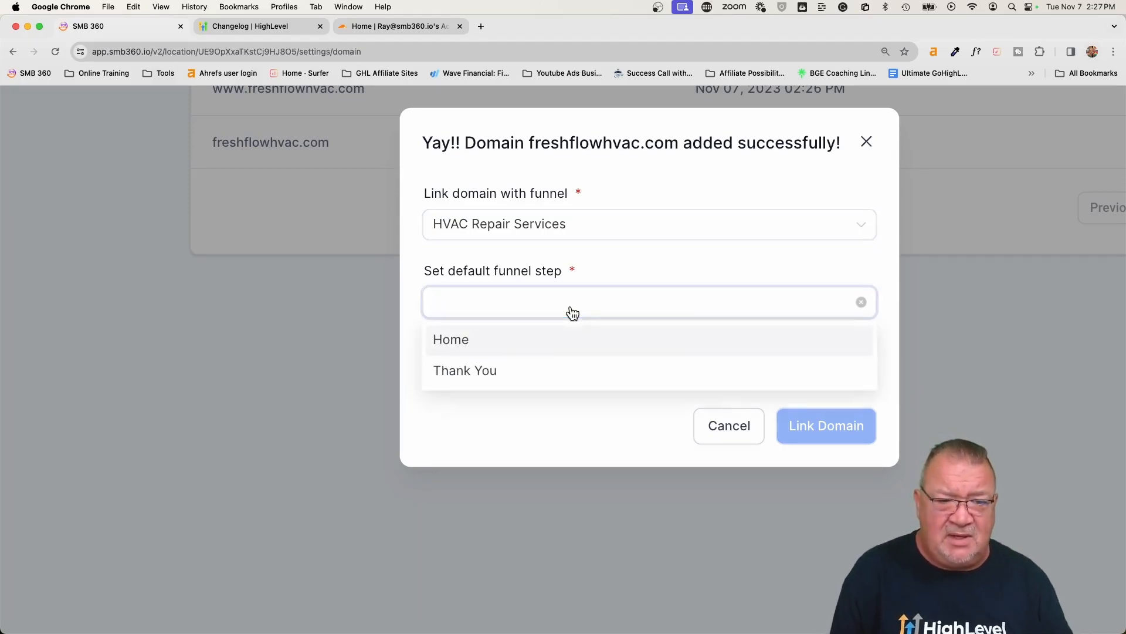
{"action": "left_click", "coordinate": [453, 348]}
{"action": "left_click", "coordinate": [454, 351]}
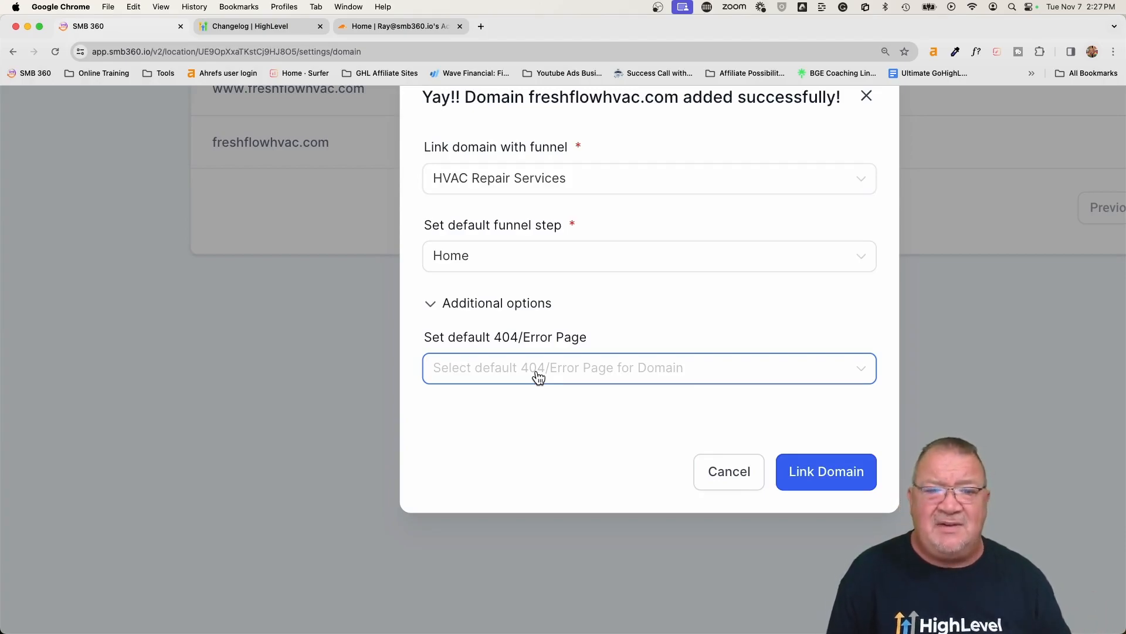
{"action": "left_click", "coordinate": [476, 299]}
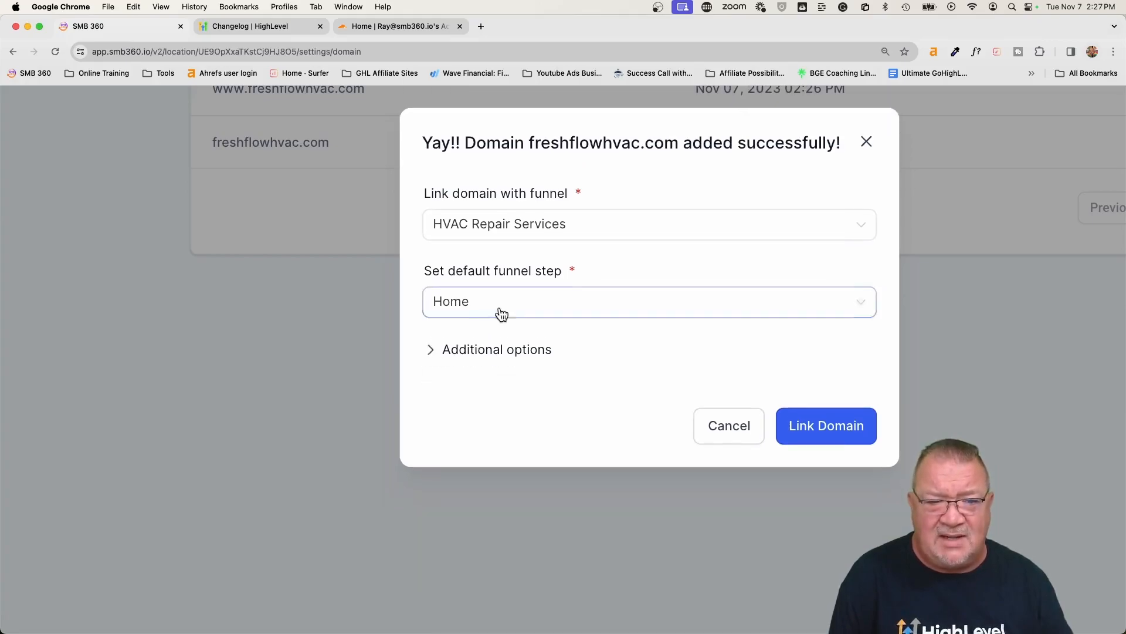
{"action": "left_click", "coordinate": [825, 441]}
{"action": "left_click", "coordinate": [815, 432]}
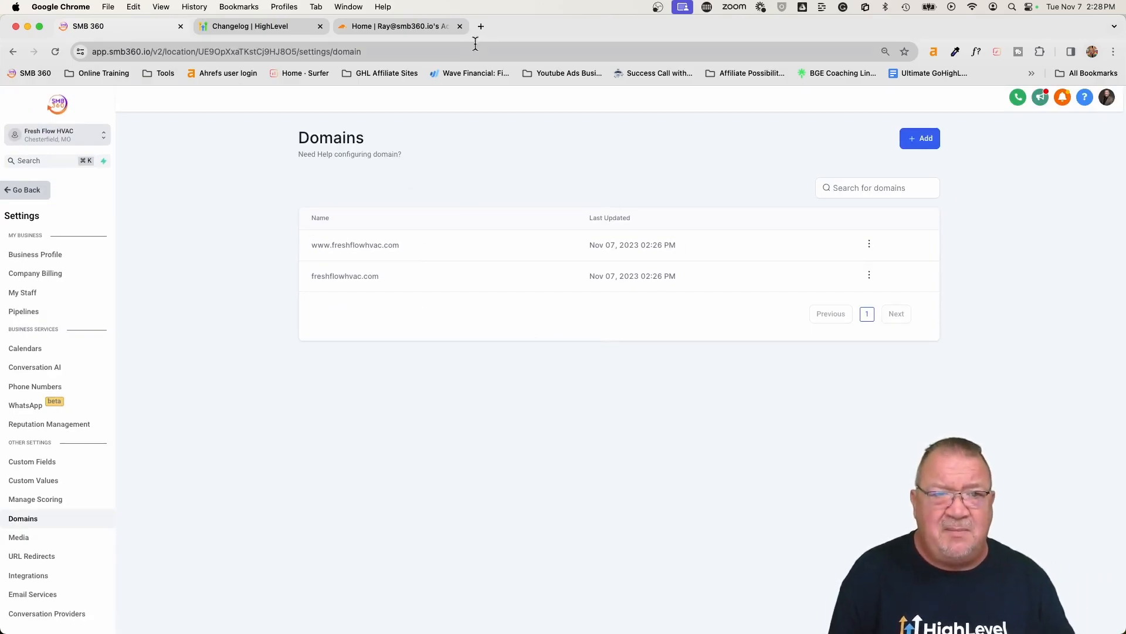
Load freshflowhvac.com in a new browser tab and inspect the live site's About navigation entry.
{"action": "left_click", "coordinate": [481, 26]}
{"action": "type", "text": "fres"}
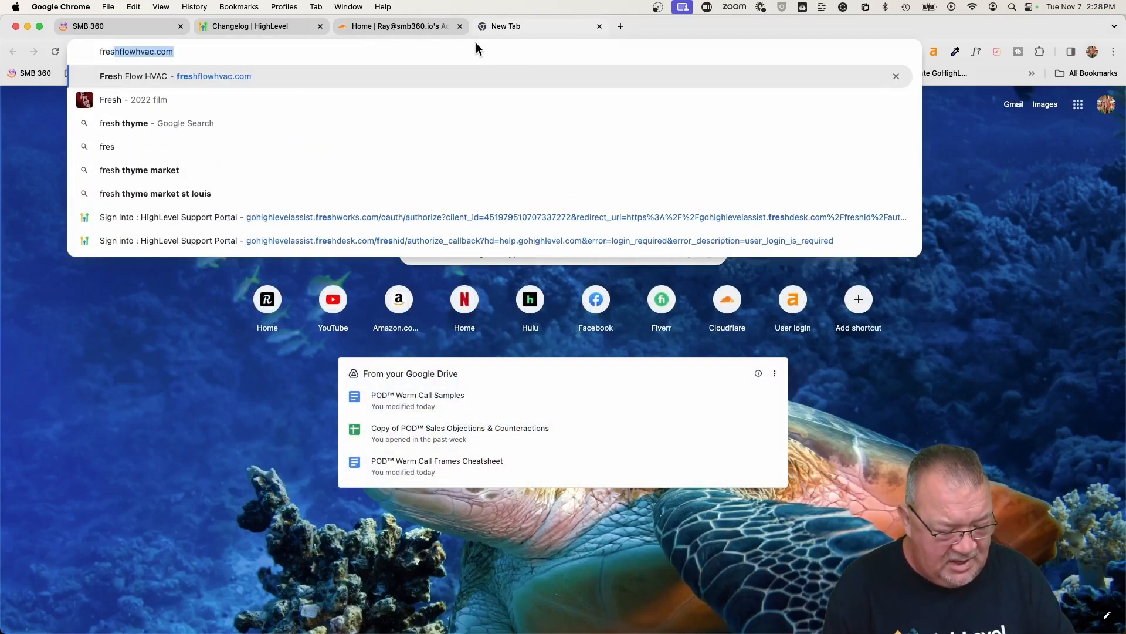
{"action": "type", "text": "hflowhvac.com"}
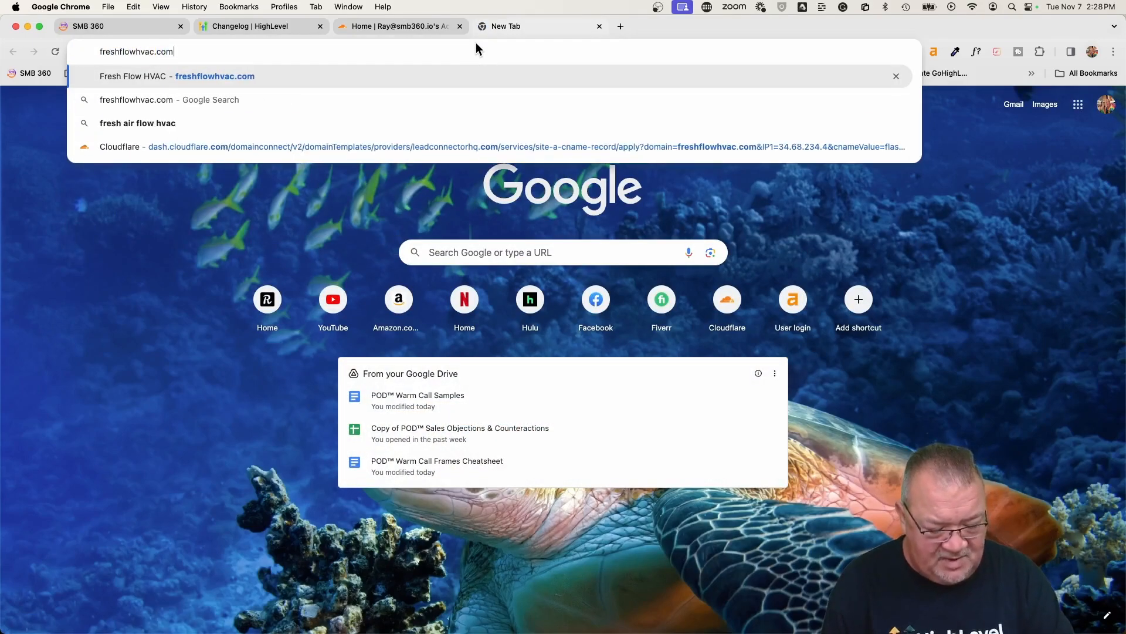
{"action": "key", "text": "Return"}
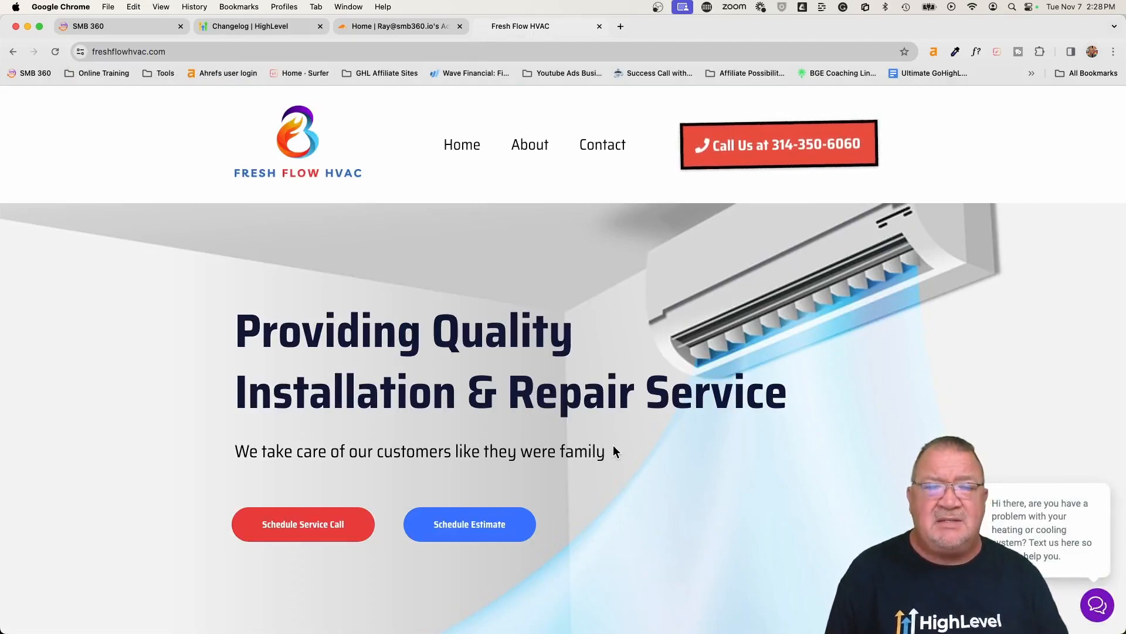
{"action": "mouse_move", "coordinate": [528, 162]}
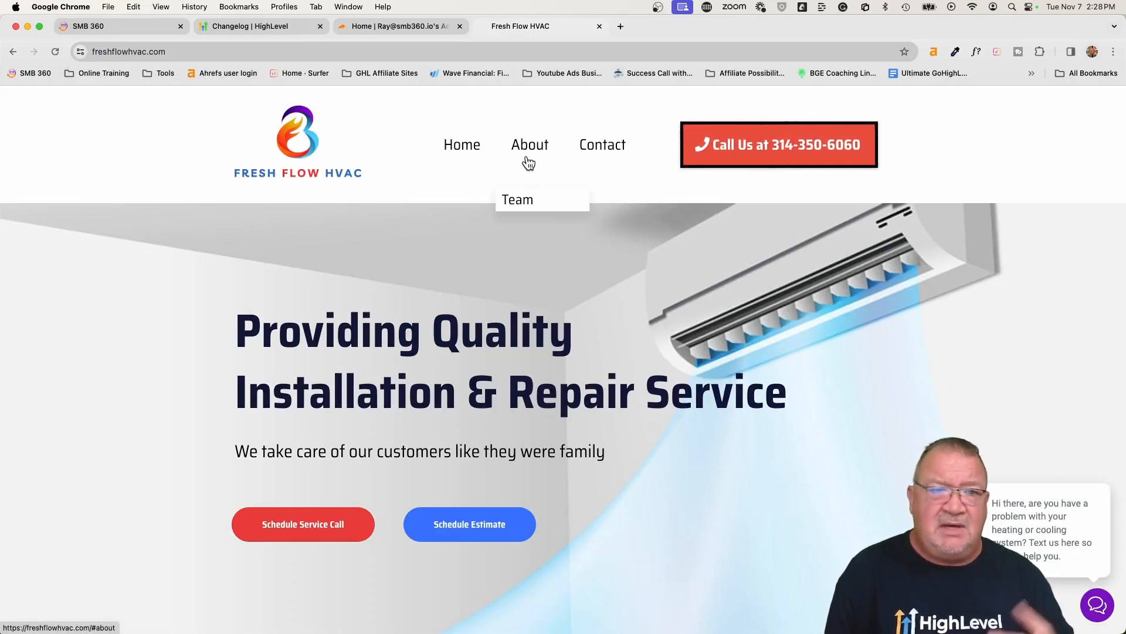